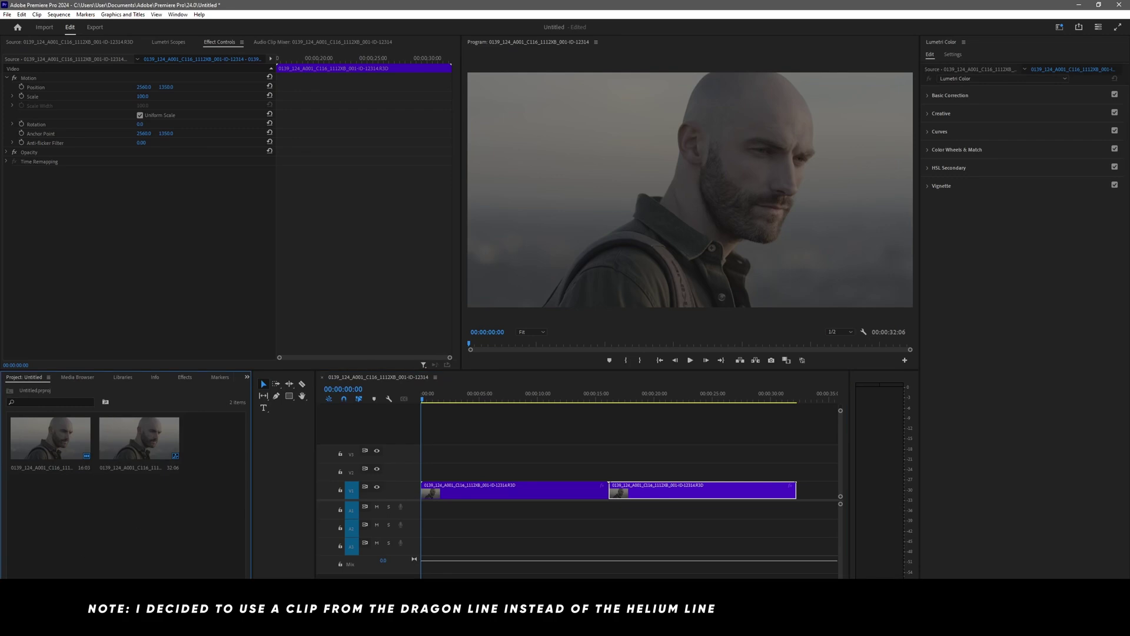
Create a 5120 x 2700, 24 fps adjustment layer with square pixels in the project.
right_click(108, 512)
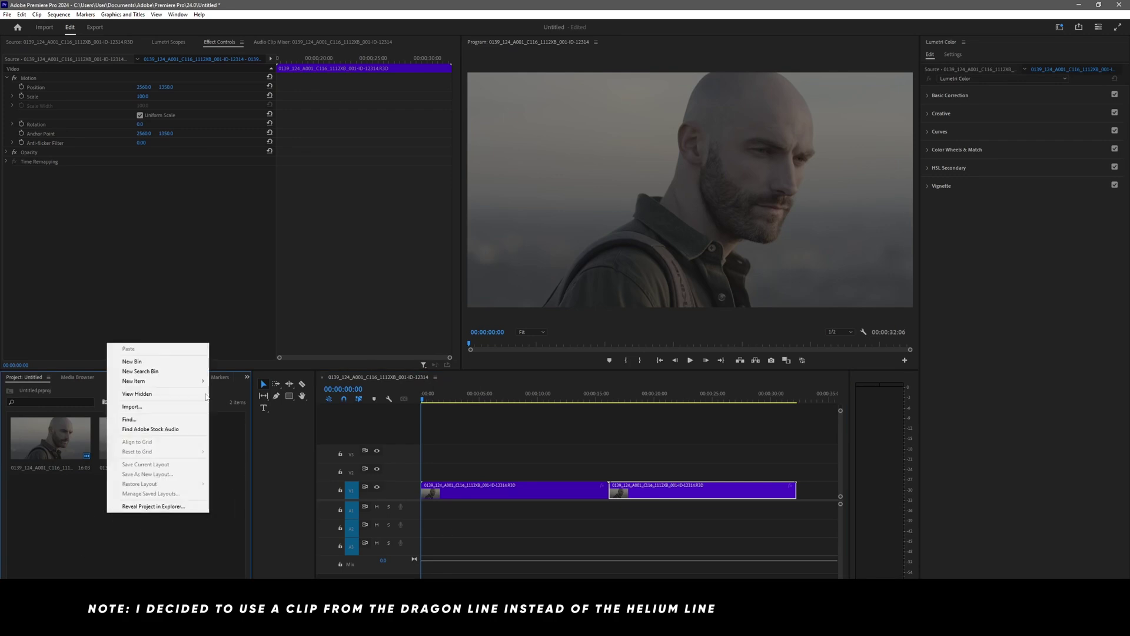
mouse_move(187, 385)
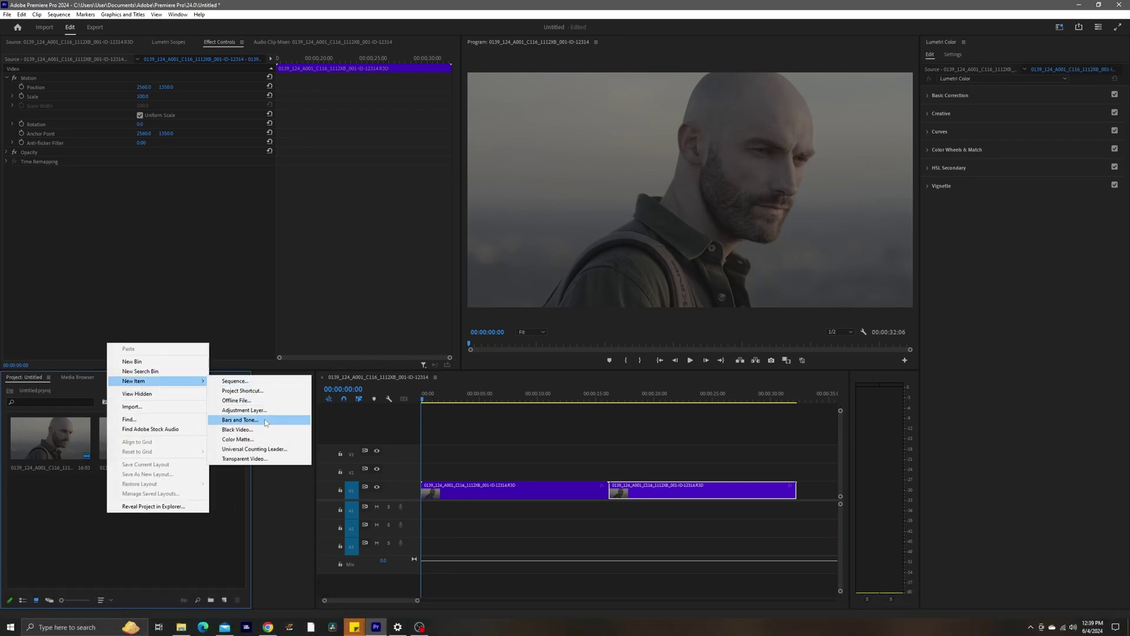
left_click(250, 410)
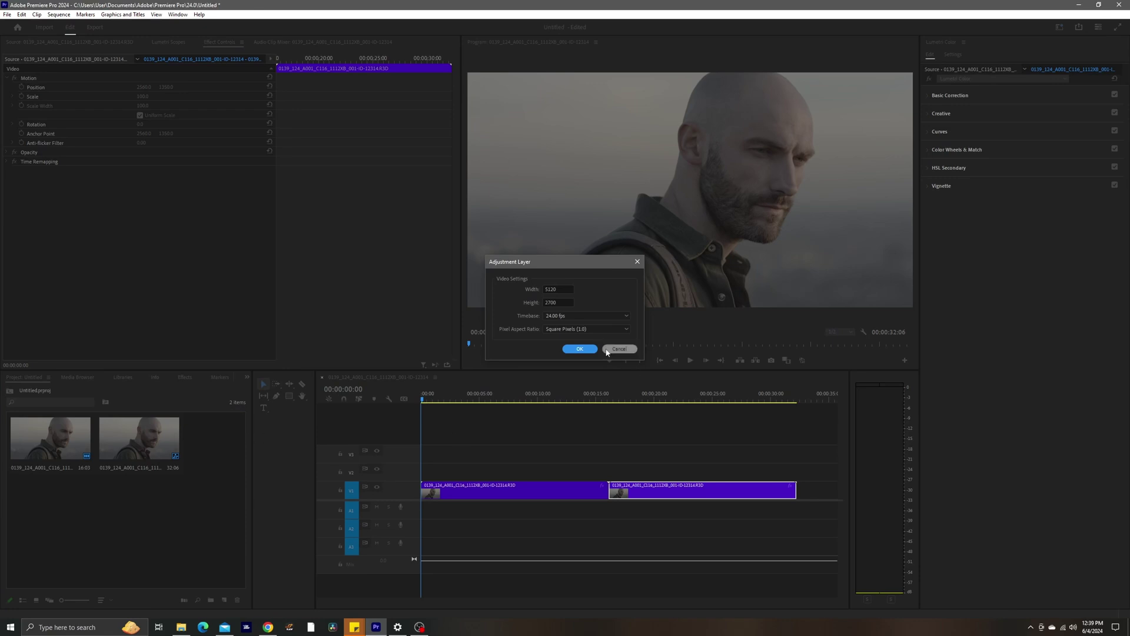
left_click(579, 348)
Place adjustment layers on V2 so that each of the two R3D clips is covered over its full length.
left_click_drag(193, 446, 469, 437)
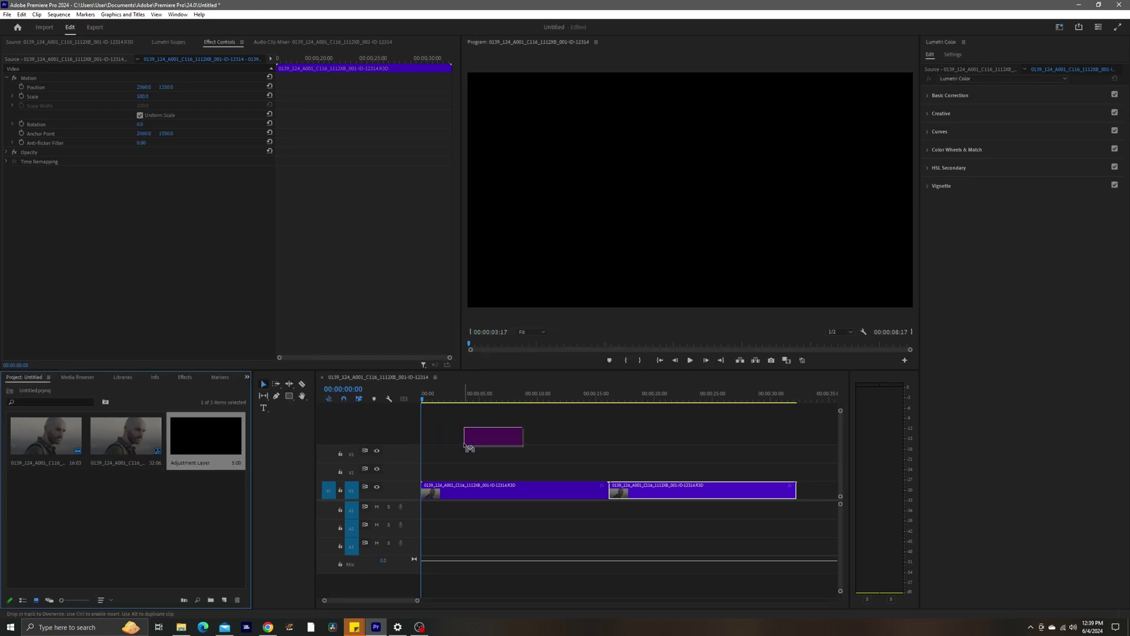
left_click_drag(428, 479, 429, 480)
left_click_drag(533, 476, 728, 469)
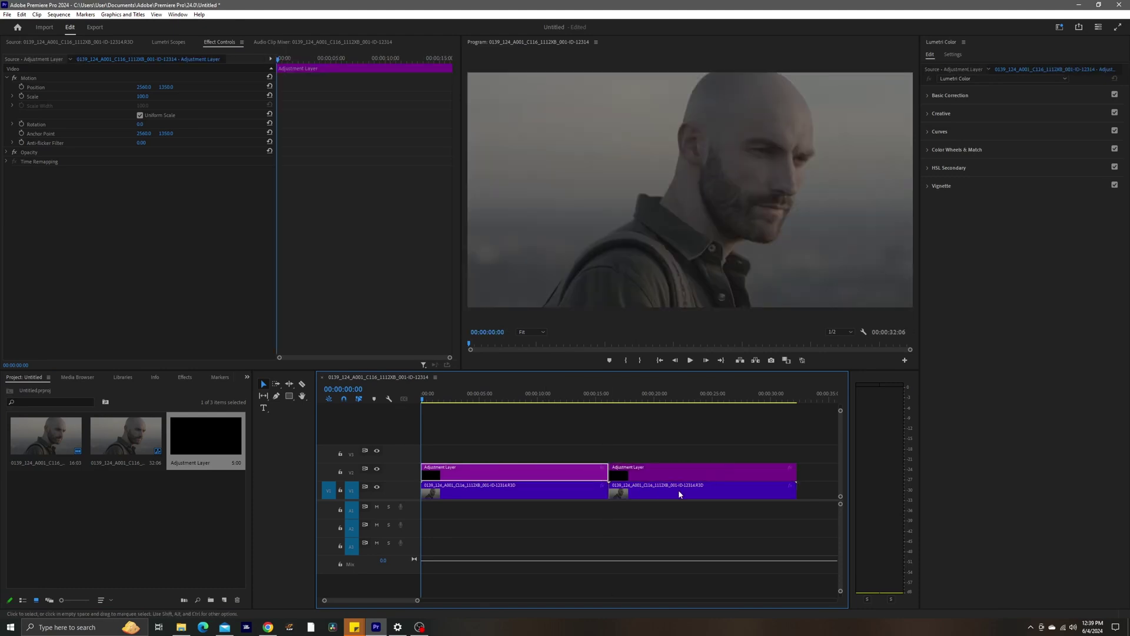
left_click(615, 582)
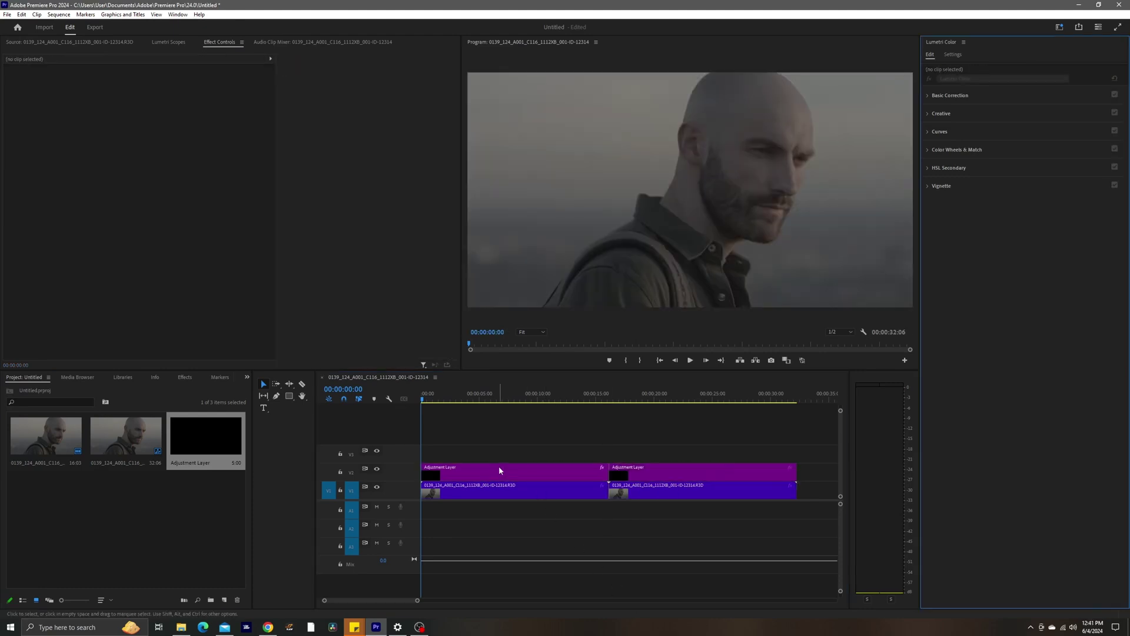
Load RWGL3G10 LUT.cube as the Lumetri input LUT on the first adjustment layer.
left_click(499, 469)
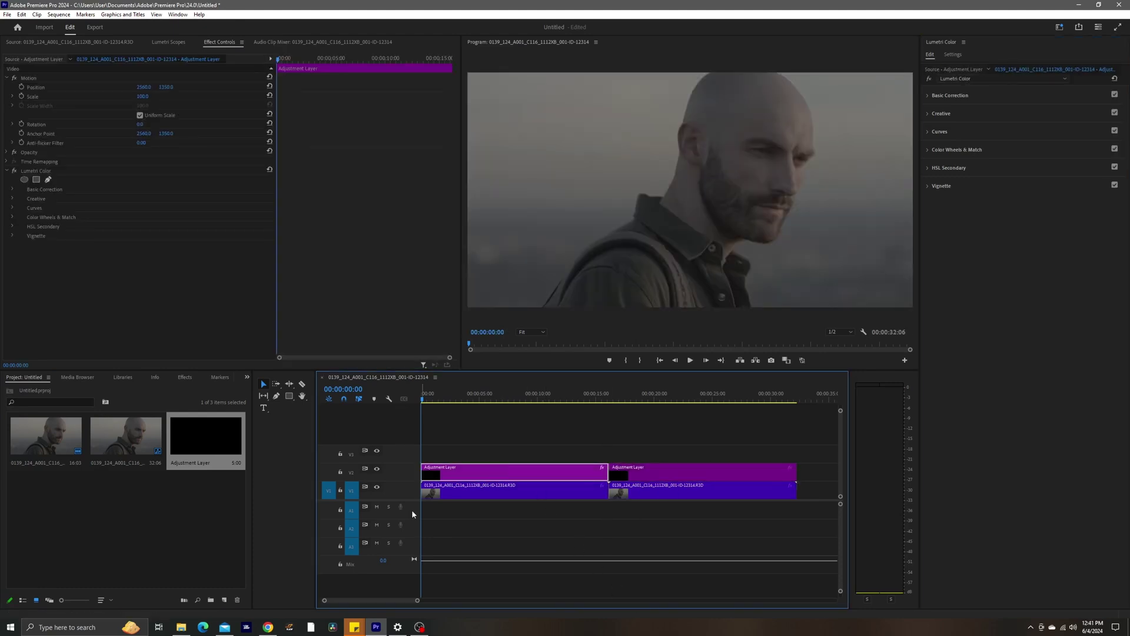
left_click(928, 95)
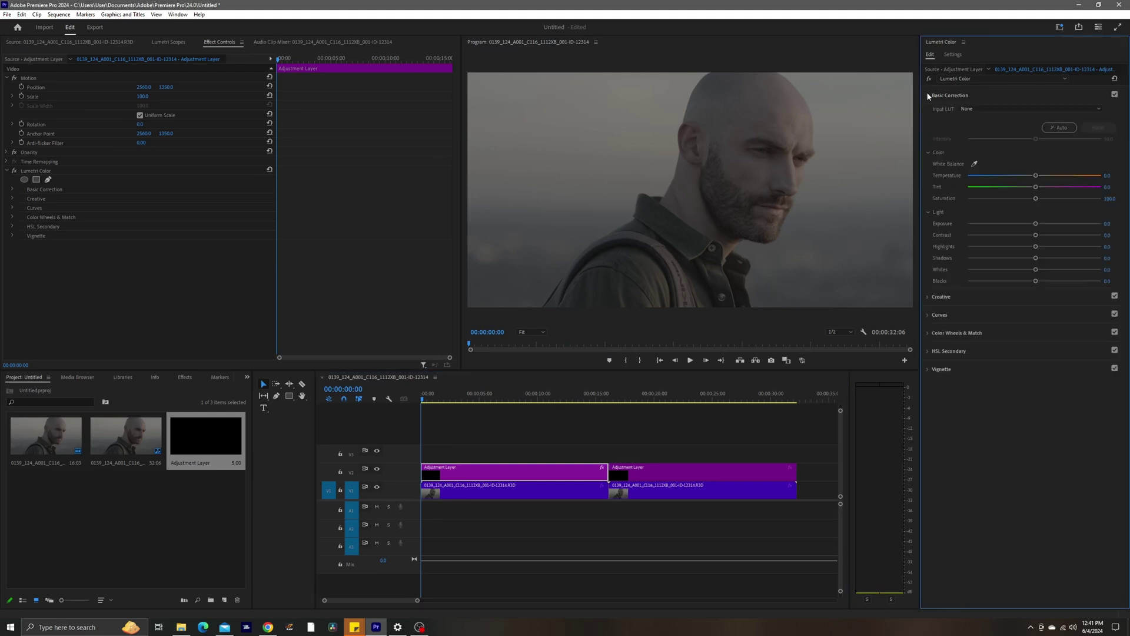
left_click(1001, 106)
left_click(1005, 126)
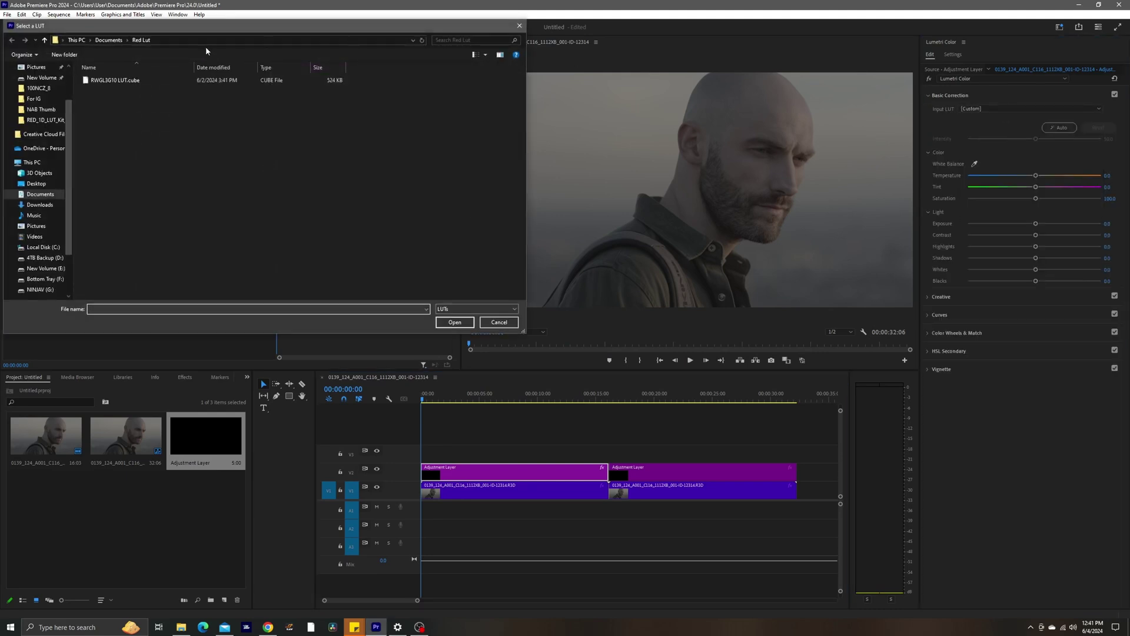
double_click(106, 82)
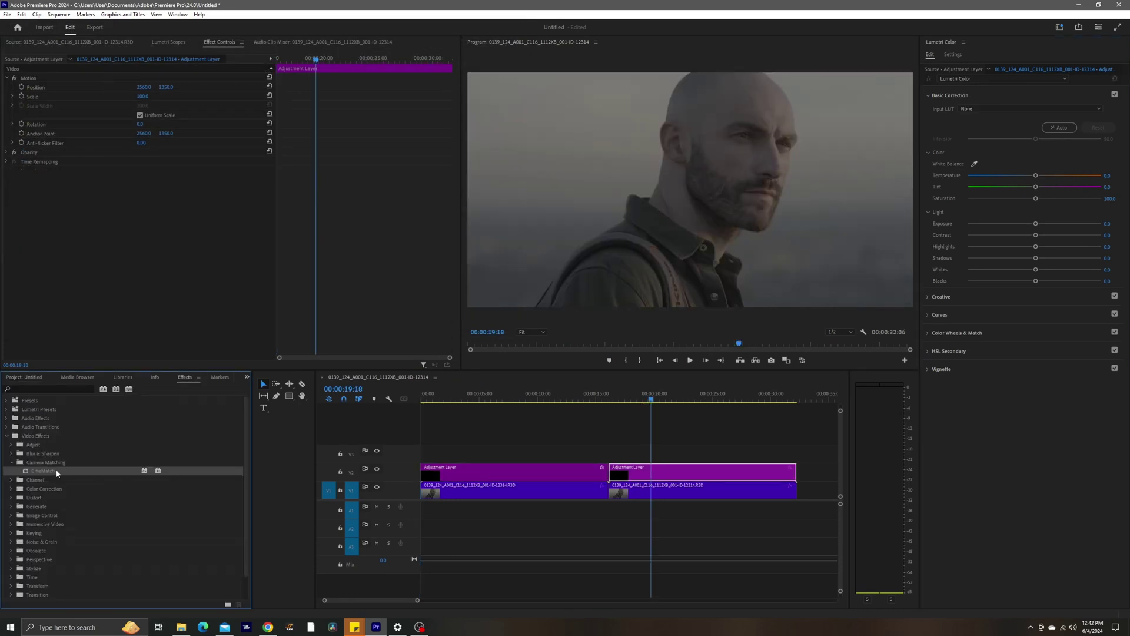
Apply CineMatch to the second adjustment layer and set its source camera to RED, DRAGON, REDWideGamutRGB Log3G10.
left_click_drag(697, 474, 685, 473)
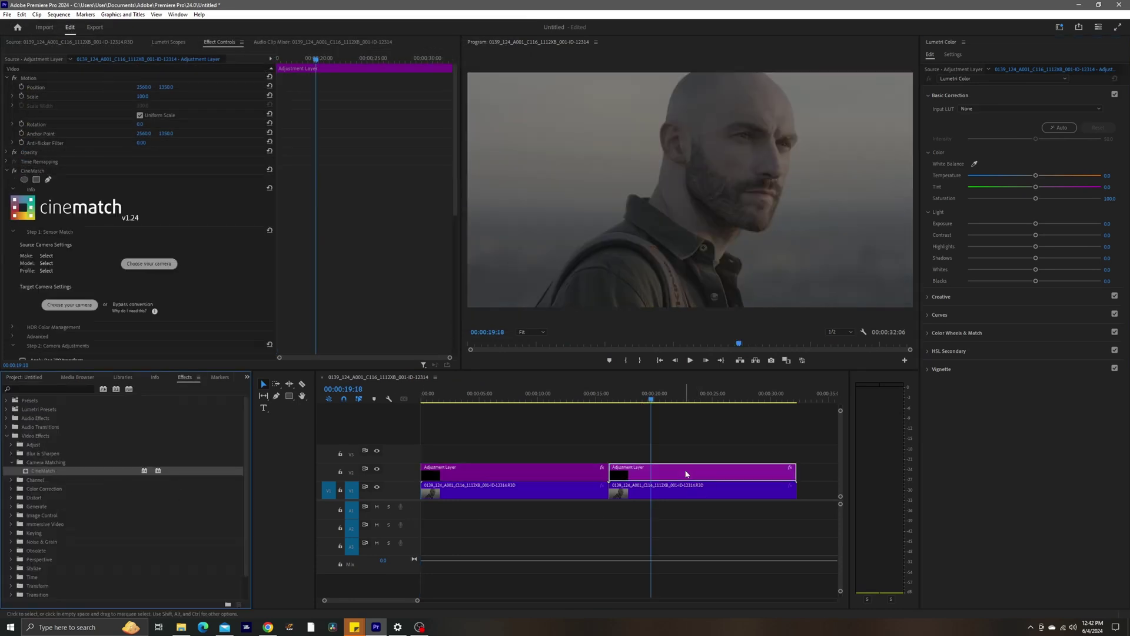
left_click(148, 266)
left_click(100, 252)
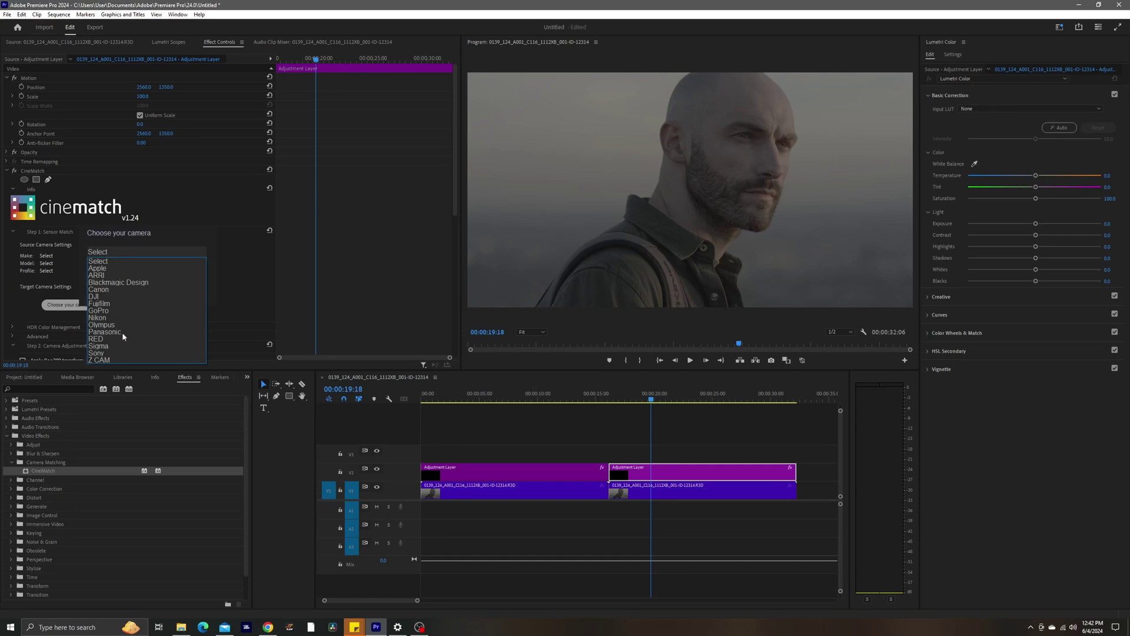
left_click(101, 339)
left_click(117, 269)
left_click(109, 279)
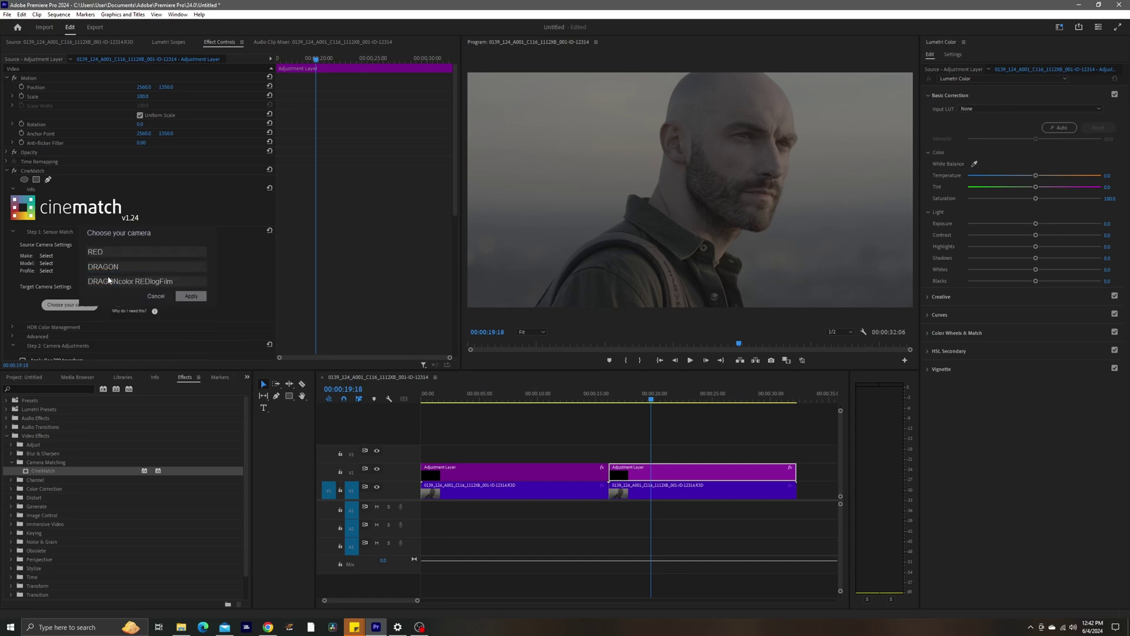
left_click(164, 312)
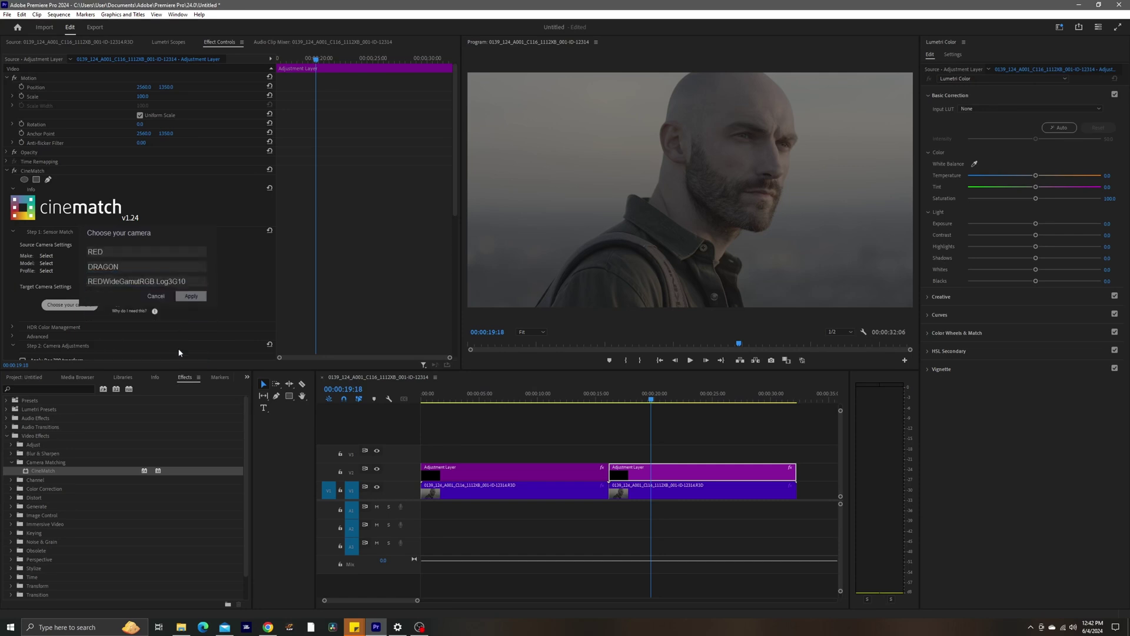
left_click(192, 296)
Check CineMatch's advanced color settings and enable the Rec.709 transform on the second adjustment layer.
scroll(231, 270, "down", 2)
left_click(12, 301)
scroll(43, 282, "down", 3)
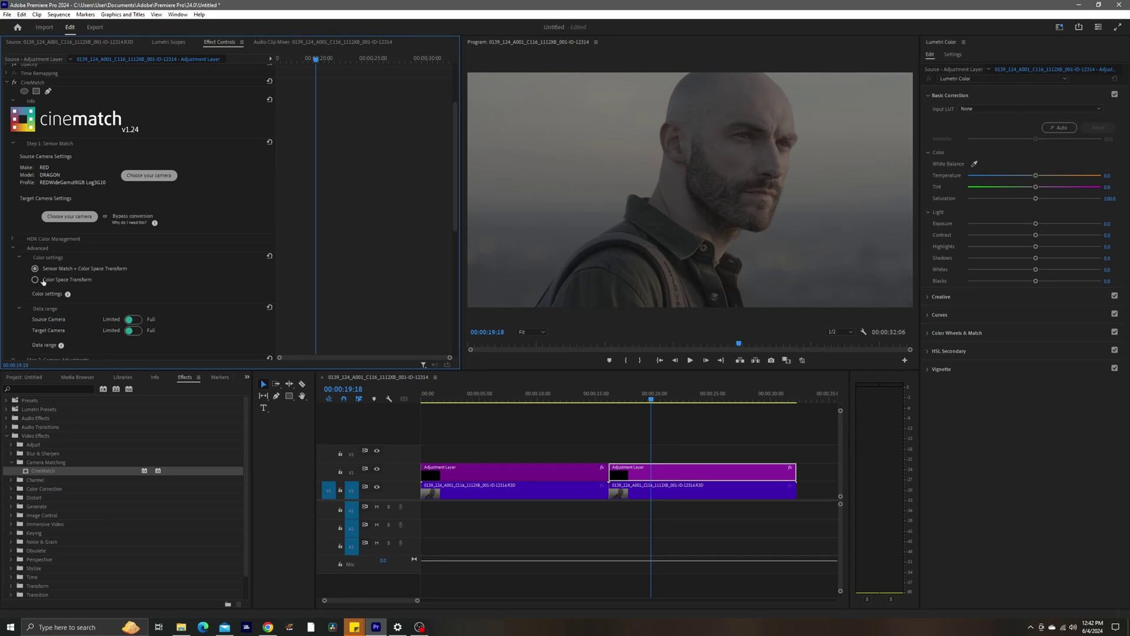
left_click(14, 250)
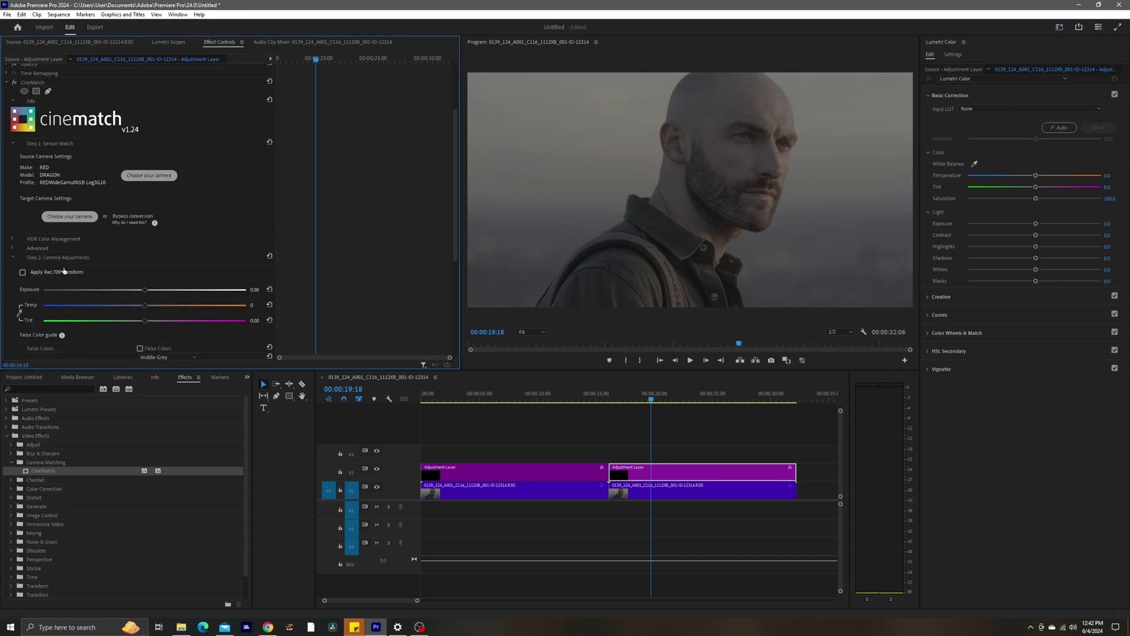
left_click(23, 272)
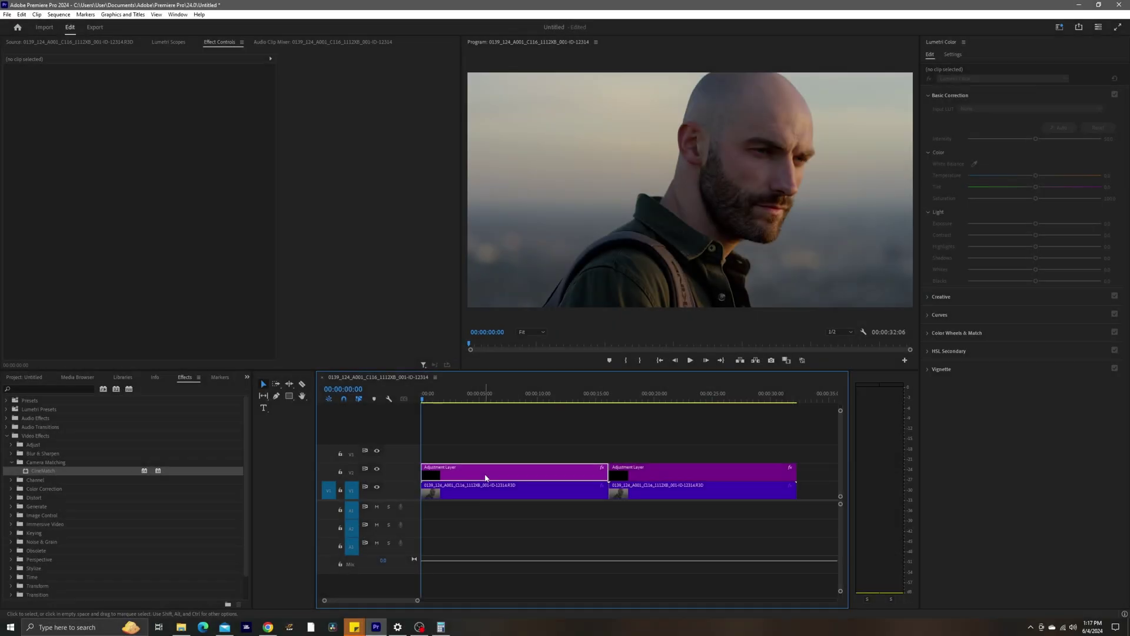
Raise the Lumetri exposure on the first adjustment layer.
left_click(485, 477)
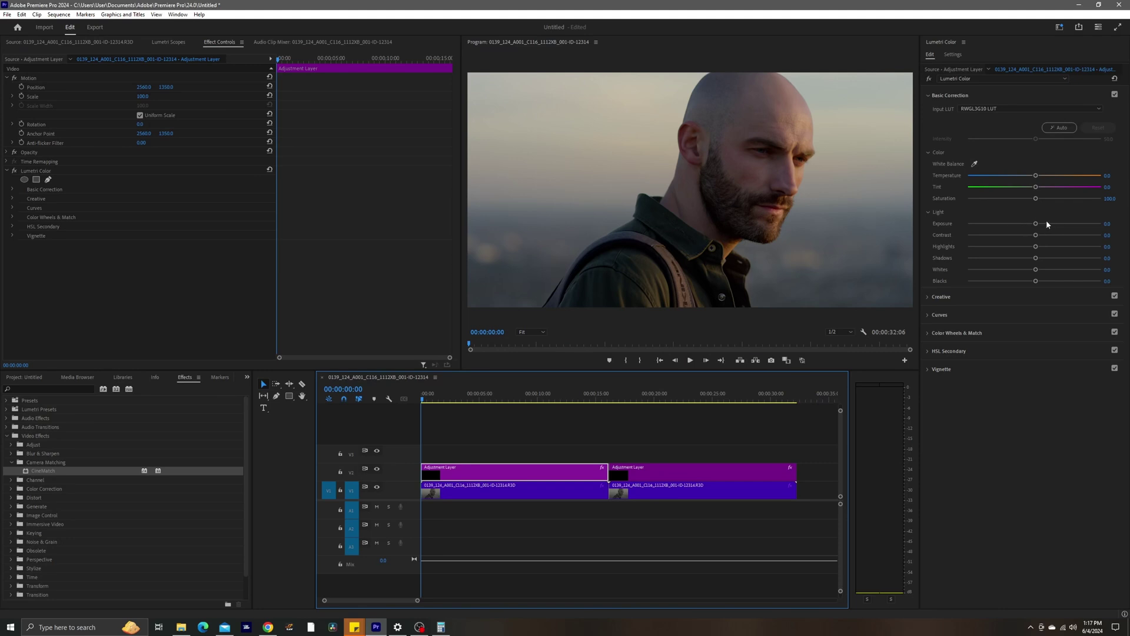
left_click(1113, 221)
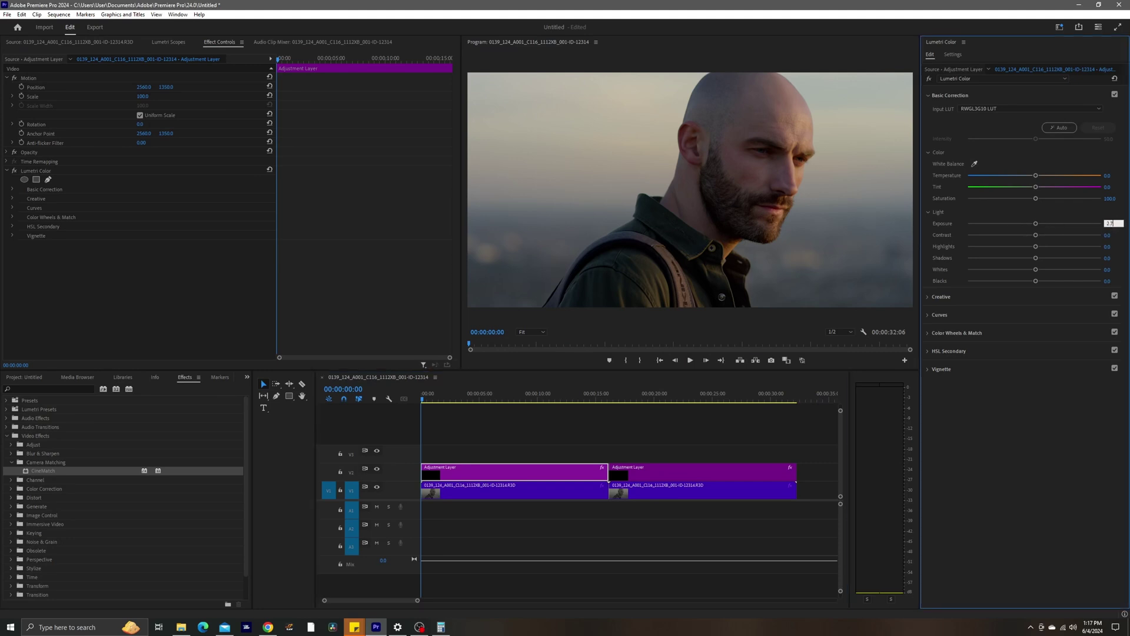
key("Return")
Raise the CineMatch exposure on the second adjustment layer.
left_click(515, 399)
left_click(686, 468)
scroll(236, 265, "down", 5)
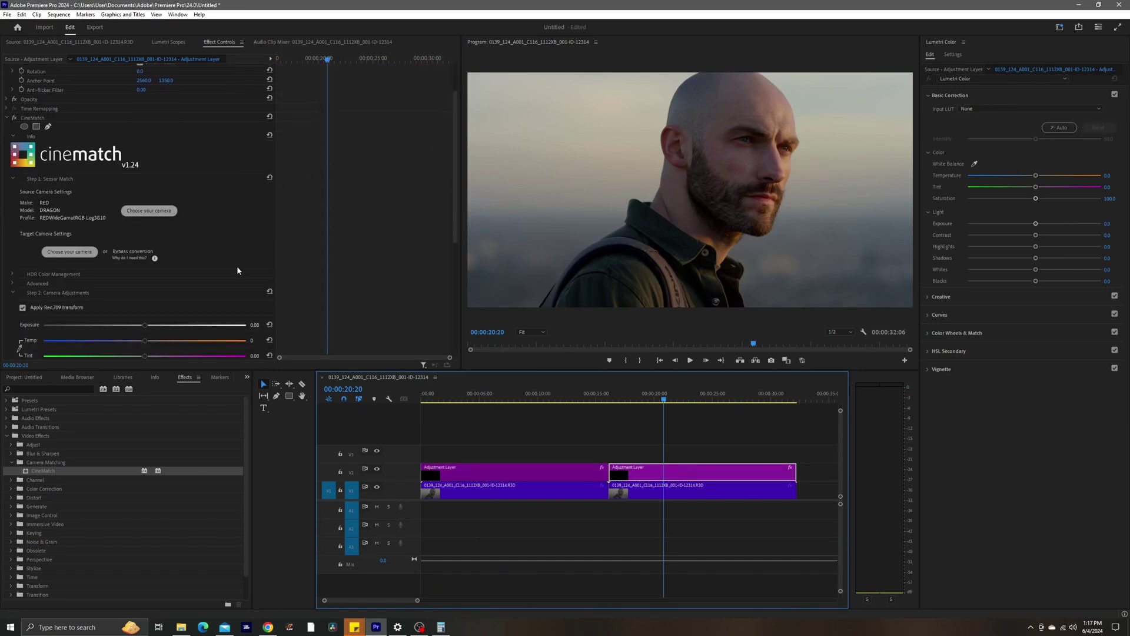
left_click_drag(149, 268, 184, 266)
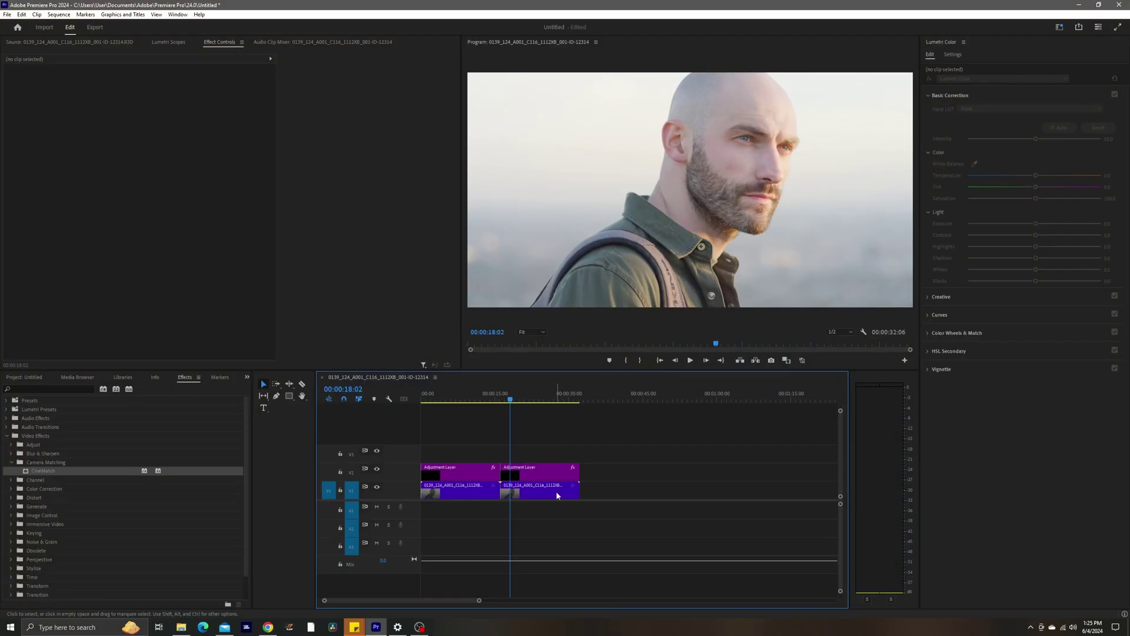
Duplicate the second R3D clip to the end of the sequence and cover the copy with a new adjustment layer.
left_click(536, 492)
left_click_drag(536, 494, 616, 493)
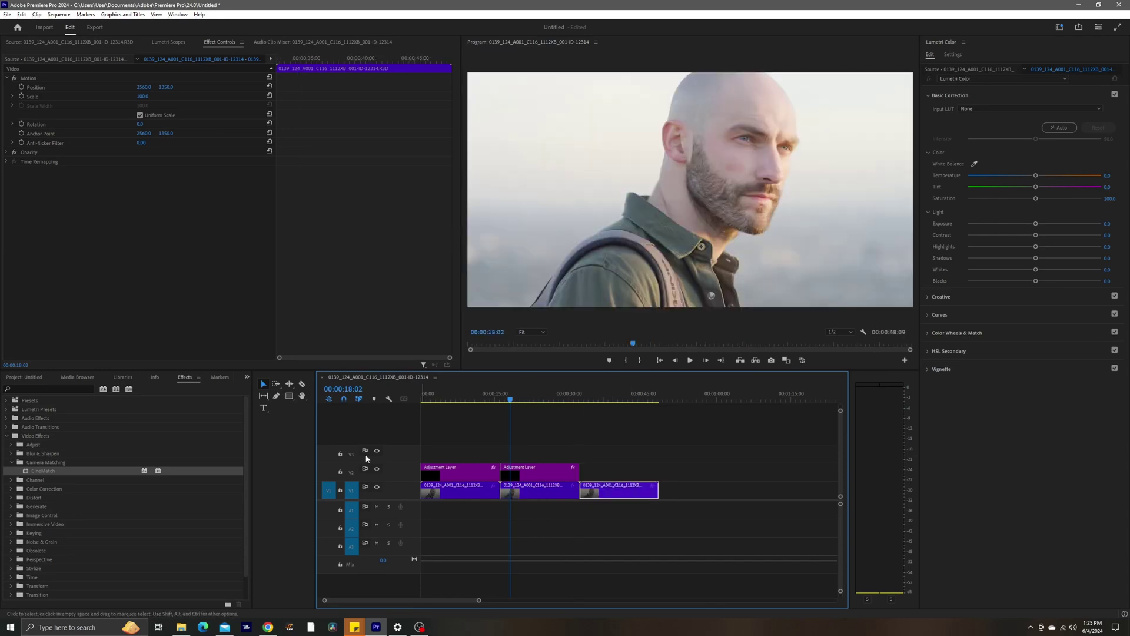
left_click(50, 376)
left_click_drag(549, 509, 658, 468)
left_click(613, 393)
left_click(618, 470)
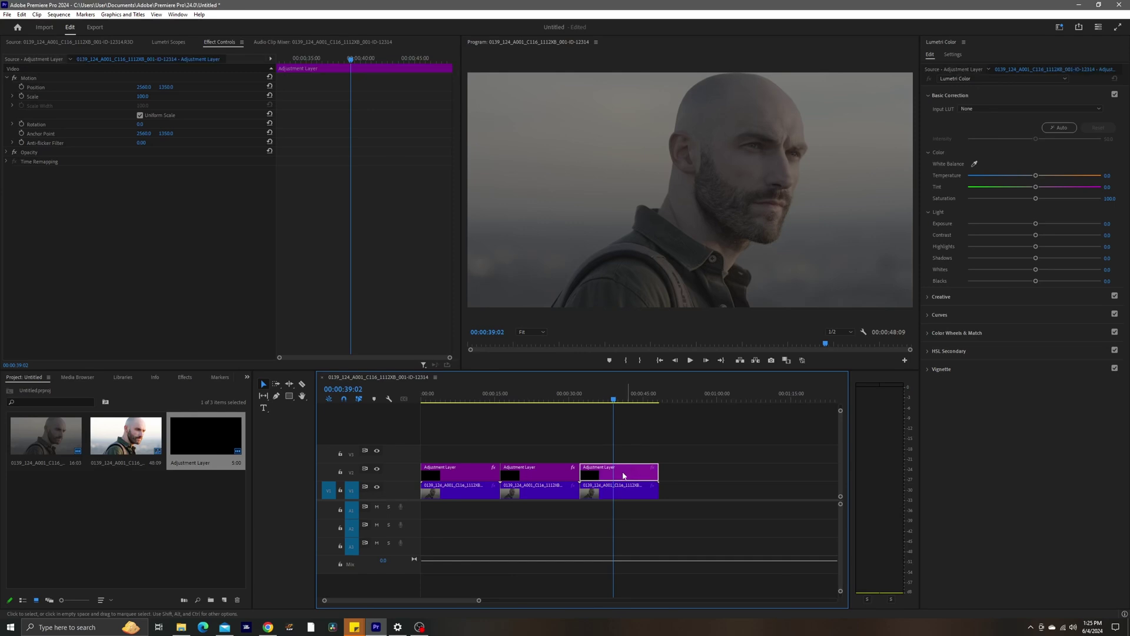
Load RWGL3G10 LUT.cube as the third adjustment layer's input LUT and open the source settings of the clip beneath it.
left_click(994, 109)
left_click(988, 126)
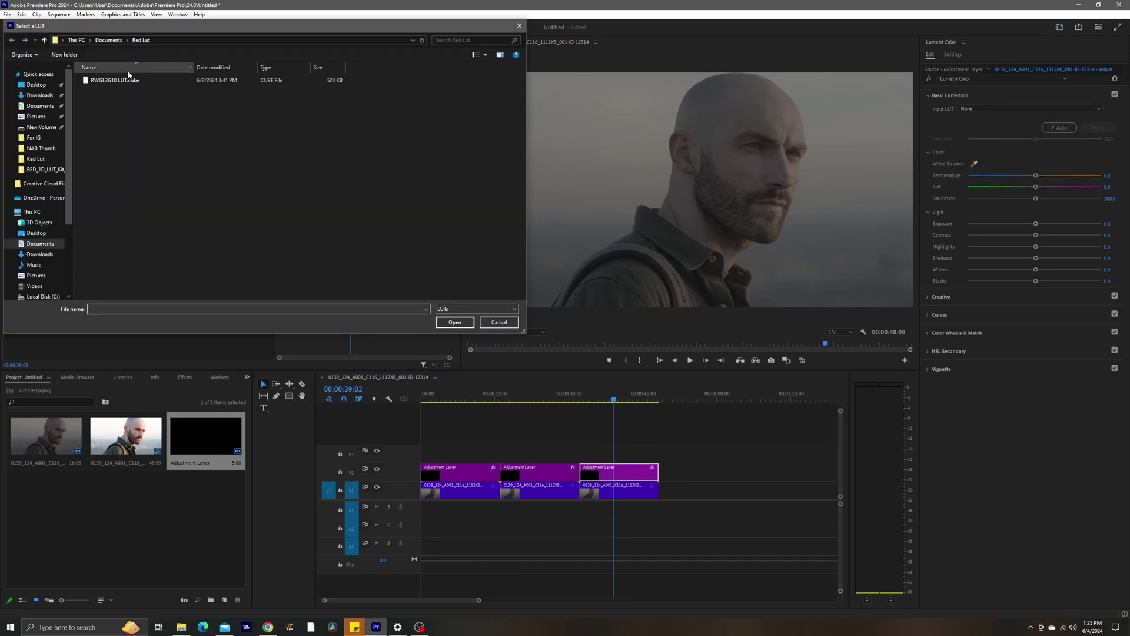
double_click(125, 77)
left_click(624, 495)
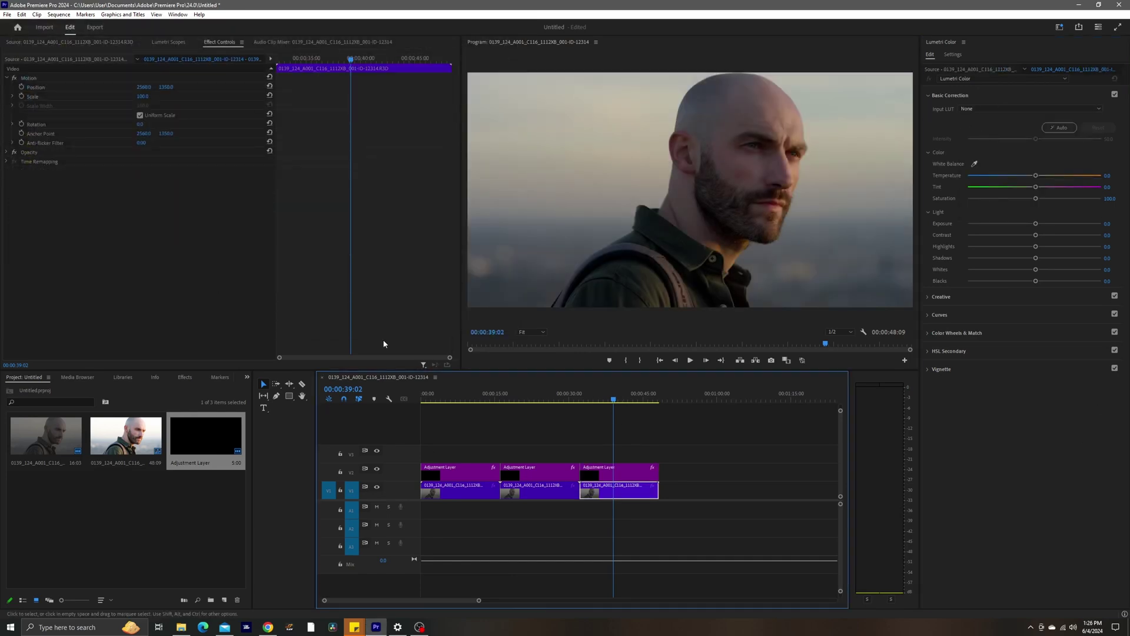
left_click(72, 59)
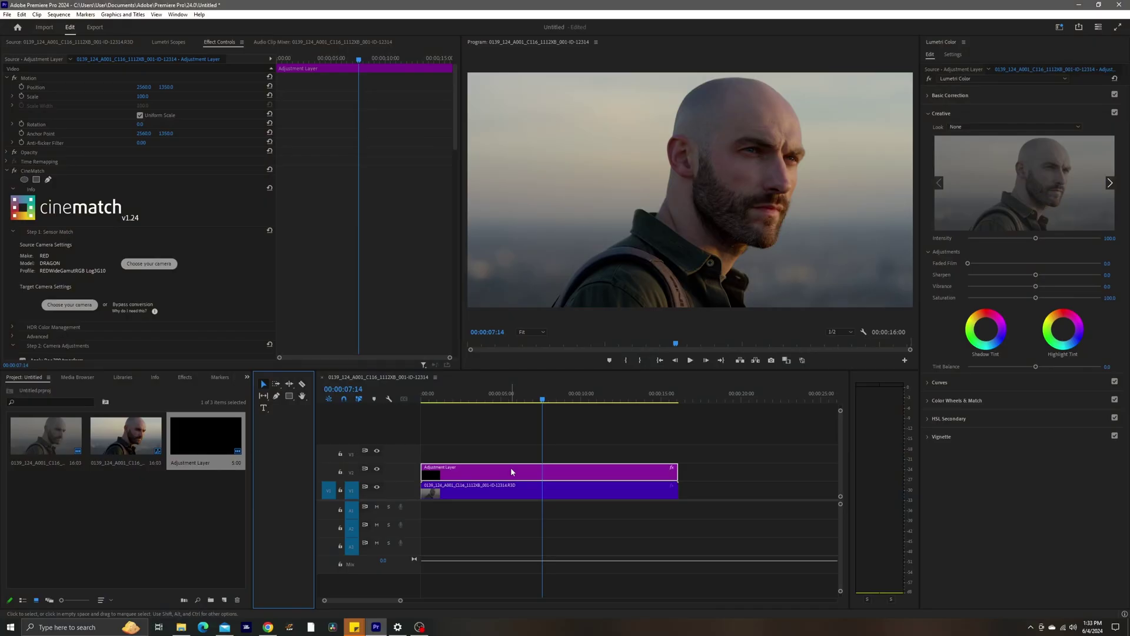
Move the CineMatch adjustment layer up to V3 and place a new full-length adjustment layer beneath it on V2.
left_click_drag(511, 471, 510, 454)
mouse_move(677, 472)
left_mouse_down()
mouse_move(501, 474)
mouse_move(677, 474)
left_mouse_up()
Load the SBG Kodak 5283 2.cube film LUT as the Lumetri creative look on the V2 adjustment layer.
left_click(587, 475)
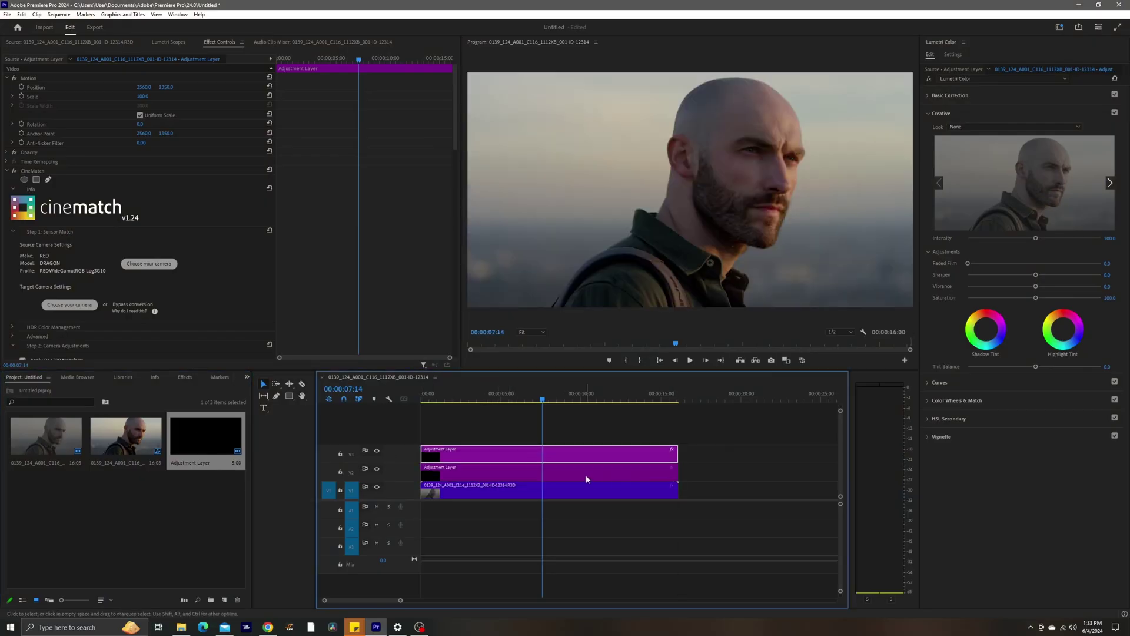
left_click(989, 126)
left_click(981, 146)
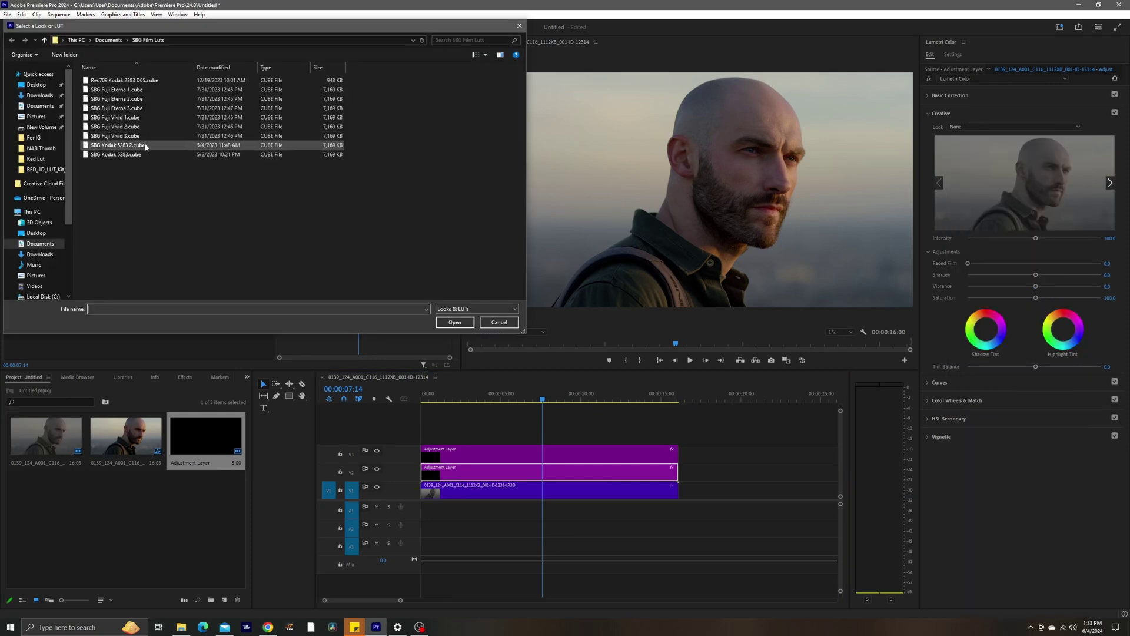
double_click(145, 145)
Adjust the shadows brightness in CineMatch's secondary color wheels on the V3 adjustment layer.
left_click(479, 451)
scroll(118, 276, "down", 10)
left_click(69, 294)
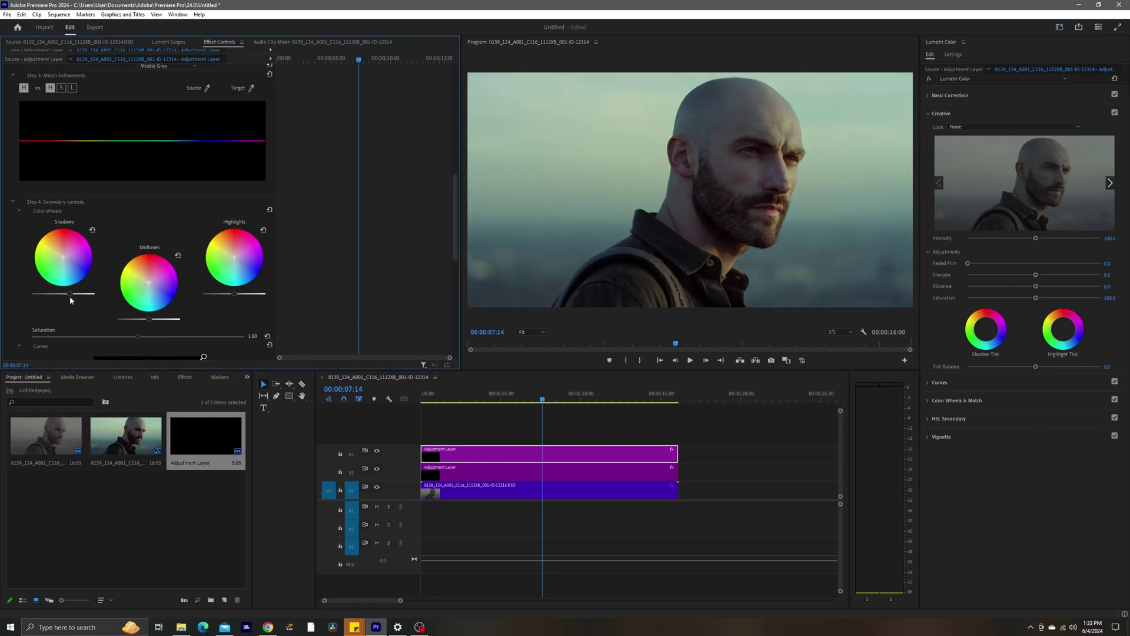
Adjust the Lumetri shadows and midtones color wheels on the V2 adjustment layer.
left_click(509, 474)
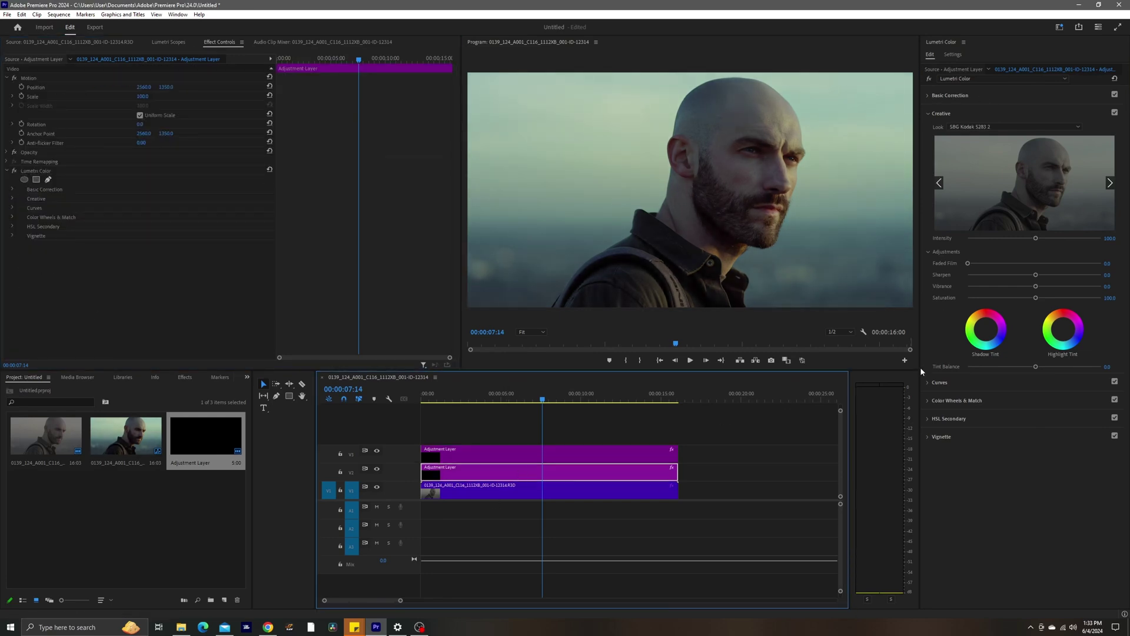
left_click(928, 401)
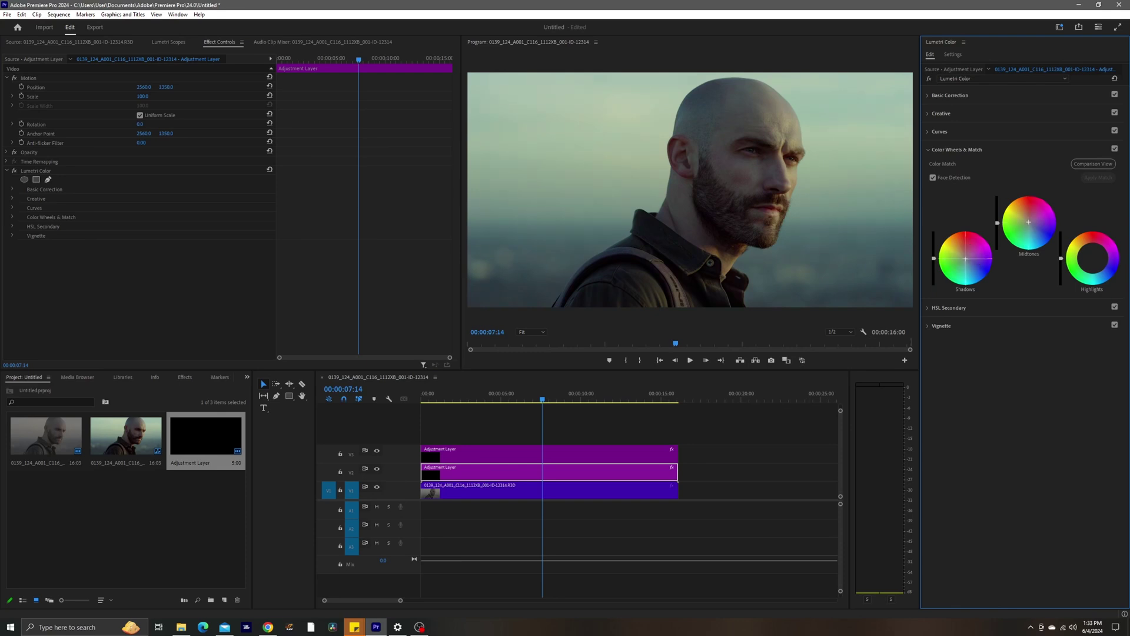
Shape the CineMatch curves on the V3 adjustment layer, adding points to the white curve and adjusting the red curve's lower tones.
left_click(450, 445)
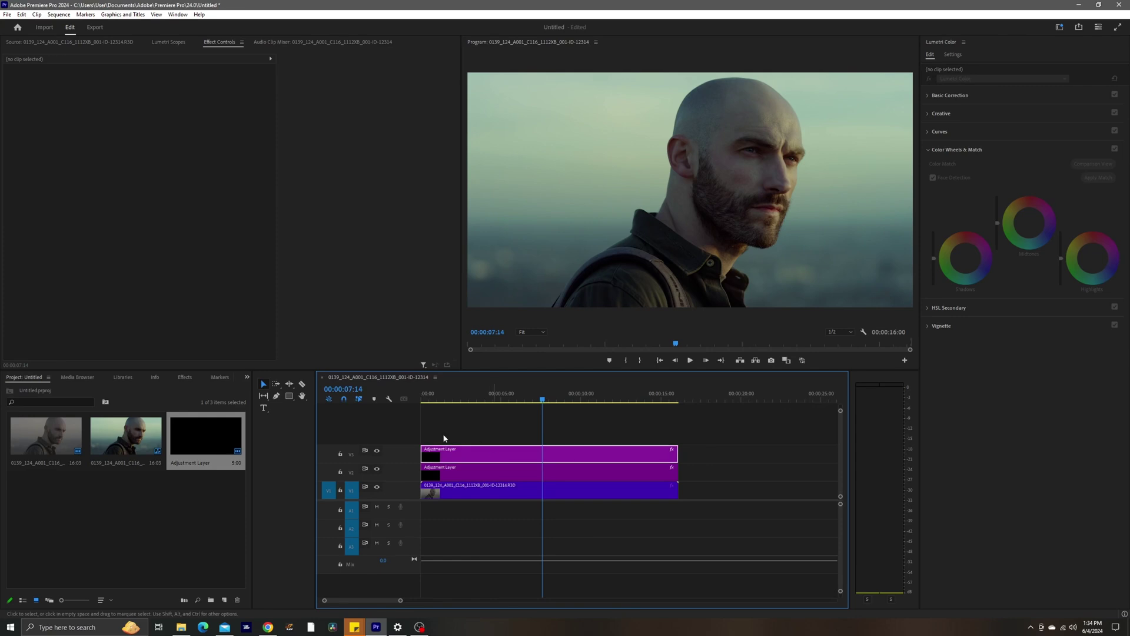
scroll(141, 253, "down", 5)
scroll(140, 262, "down", 5)
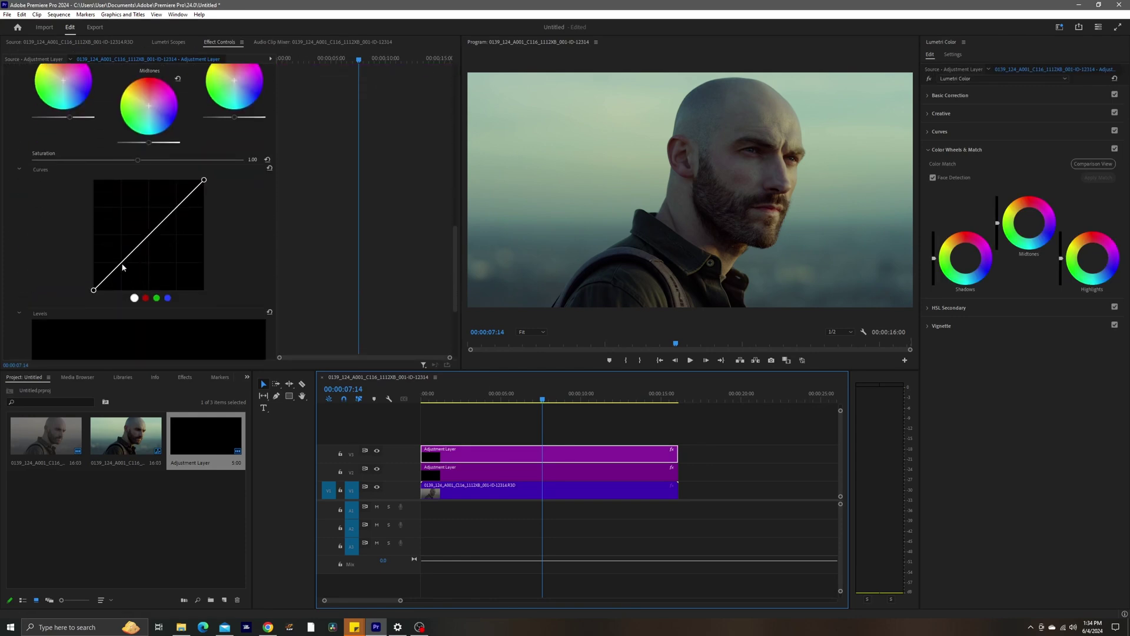
left_click(119, 266)
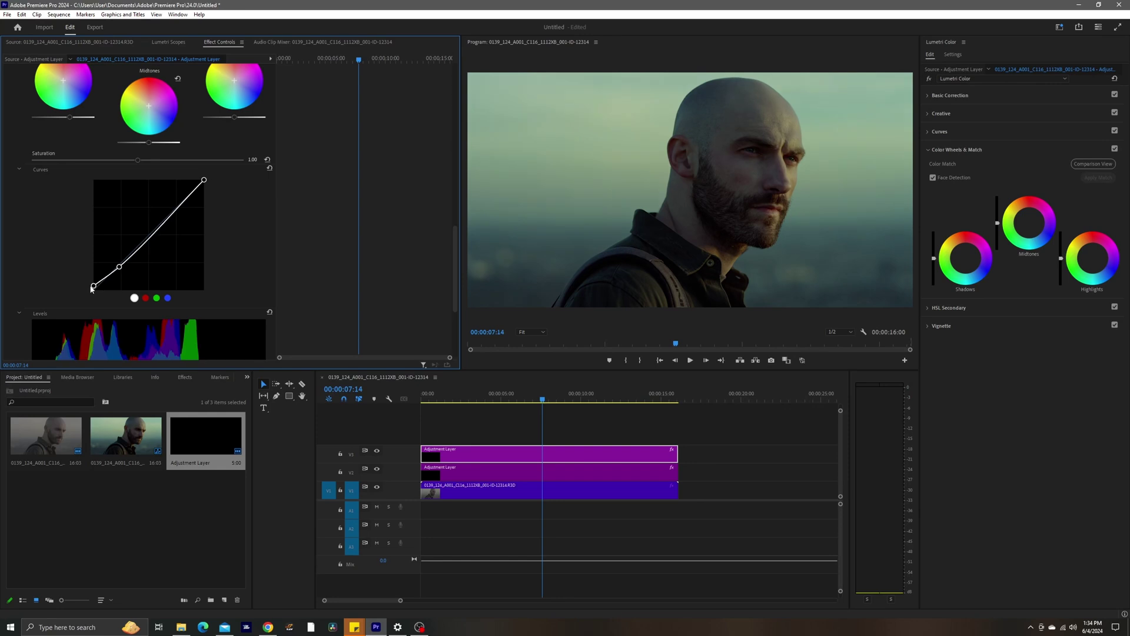
left_click(157, 228)
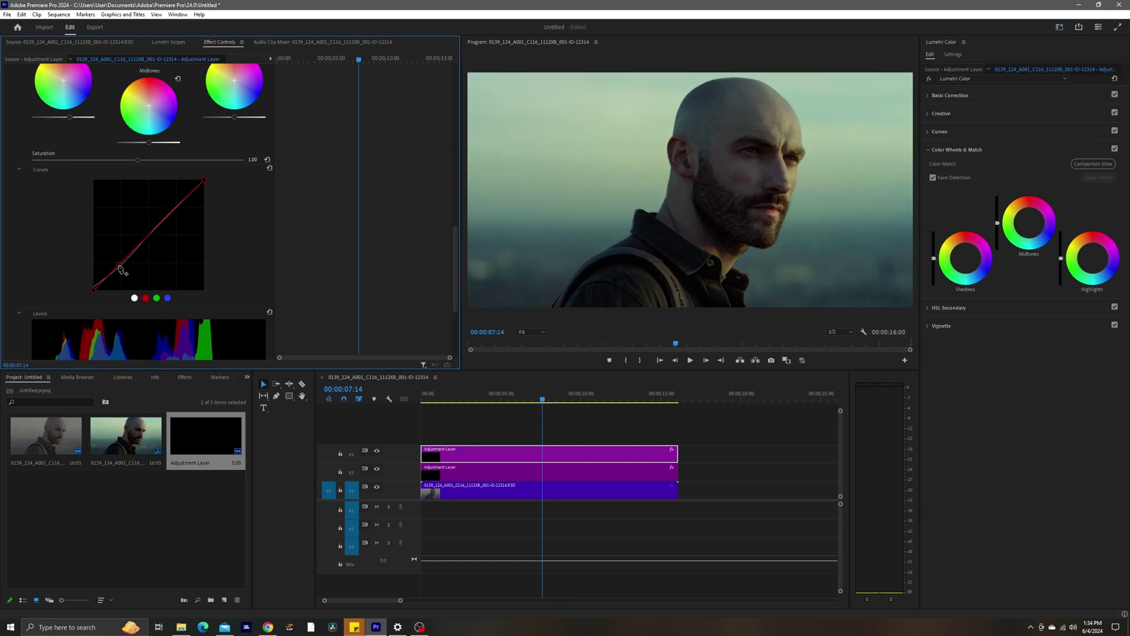
left_click_drag(145, 254, 116, 279)
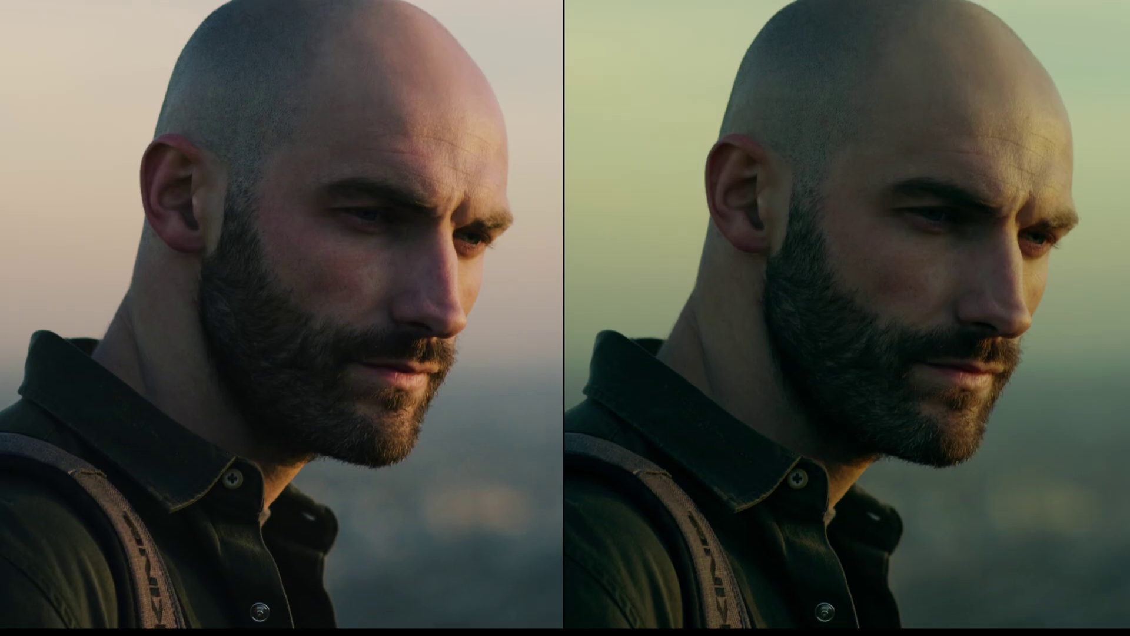